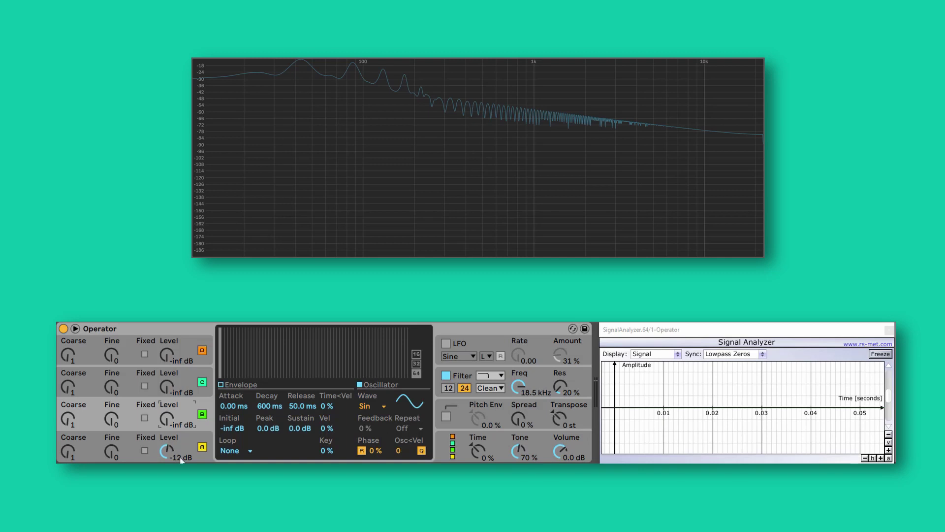
- Raise oscillator B's level to 0.0 dB so that it modulates oscillator A
click(192, 436)
click(169, 420)
drag(169, 419, 169, 353)
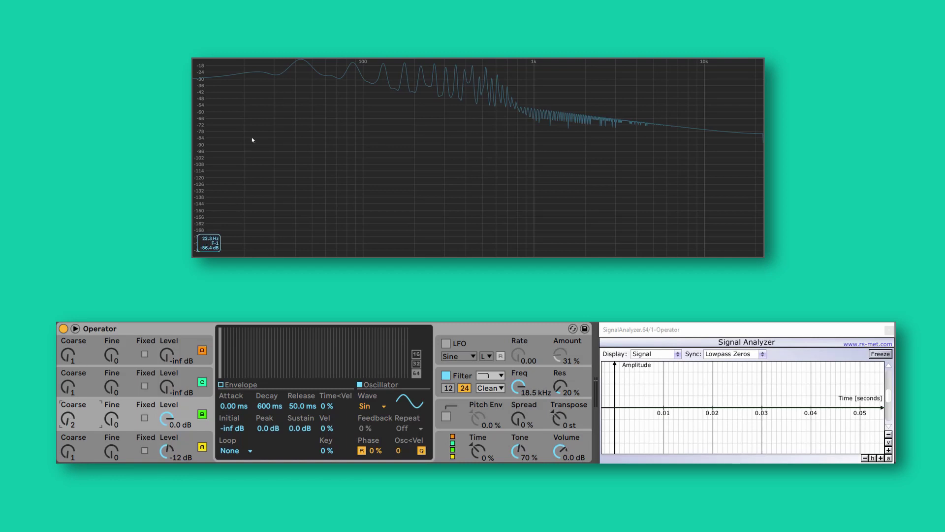
- Sweep oscillator B's Coarse frequency up to 10 and bring it back down to 1
drag(68, 419, 68, 414)
scroll(87, 397, up, 5)
key(Up)
key(Up)
key(Up)
key(Up)
drag(81, 421, 81, 425)
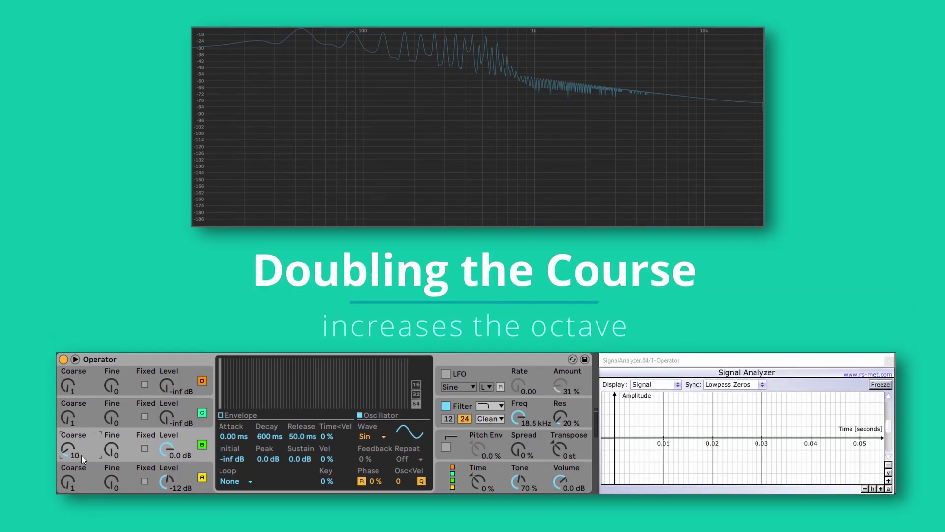
scroll(82, 456, down, 9)
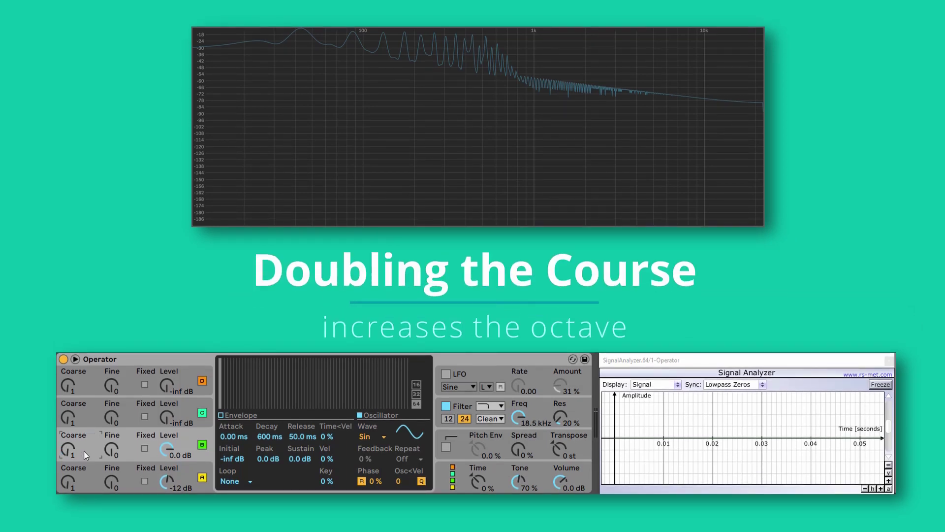
- Try oscillator B's Coarse frequency at 8, and reset the oscillator to Coarse 1 and level -inf dB
drag(66, 428, 66, 419)
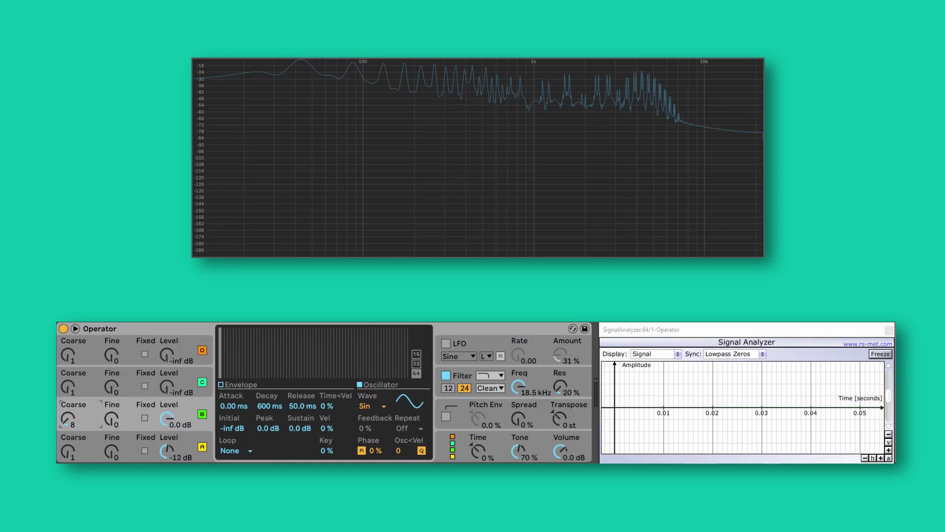
drag(67, 425, 67, 444)
drag(167, 420, 168, 446)
- Enable the LFO and display its envelope and destination settings
click(451, 350)
click(448, 344)
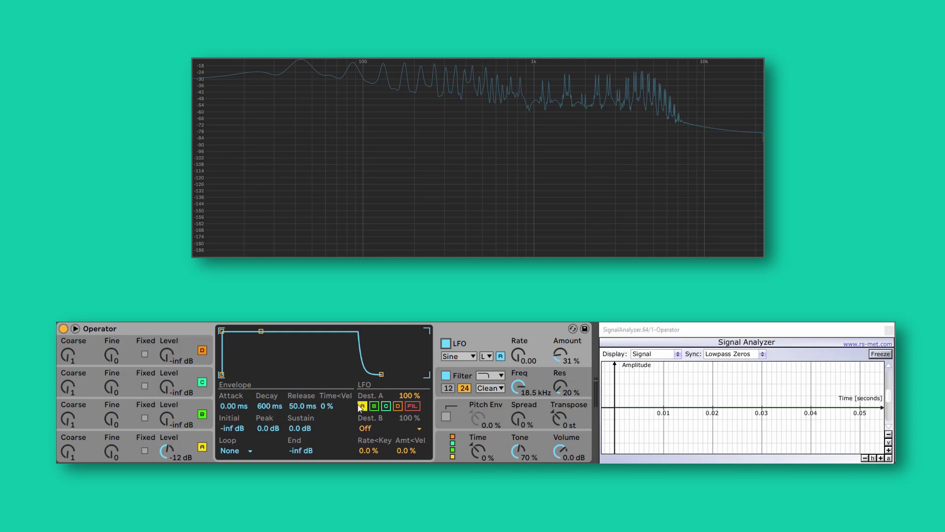
click(190, 436)
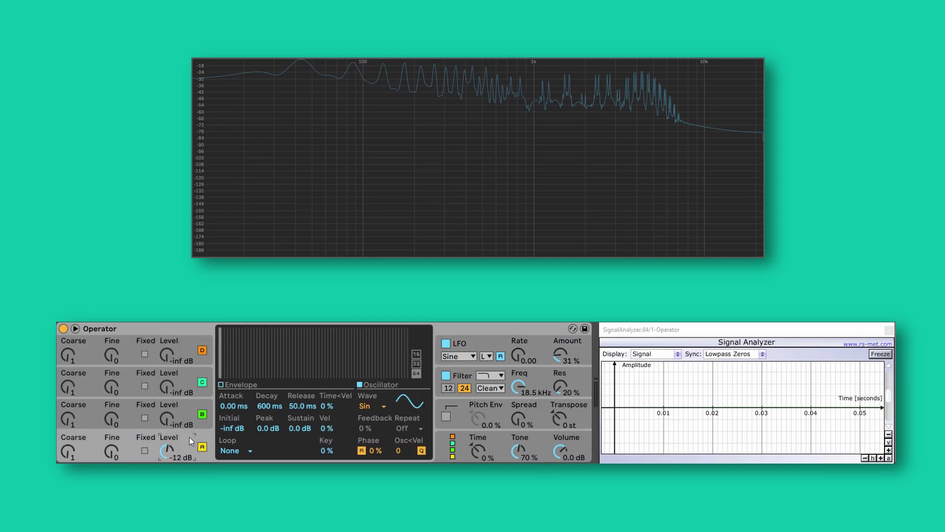
click(490, 340)
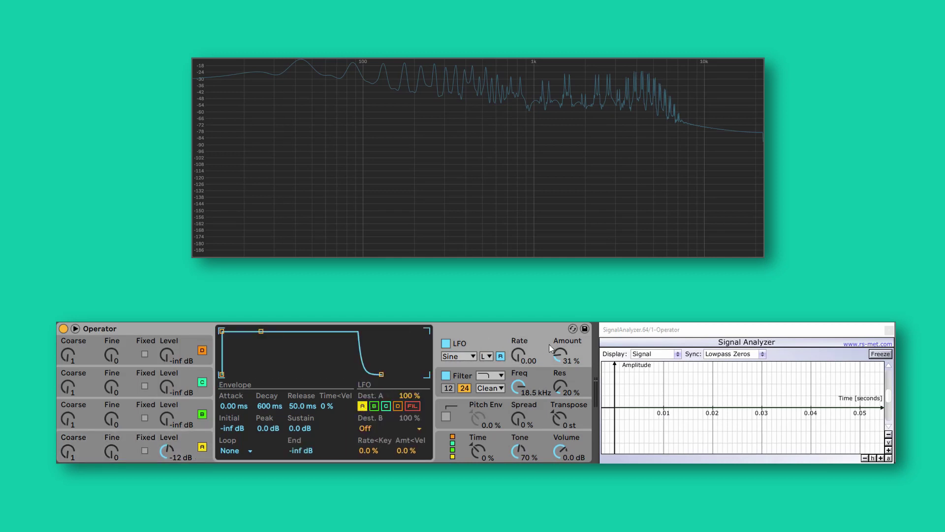
- Sweep oscillator A's Fine tuning and reset it to 0
drag(110, 451, 110, 0)
key(Delete)
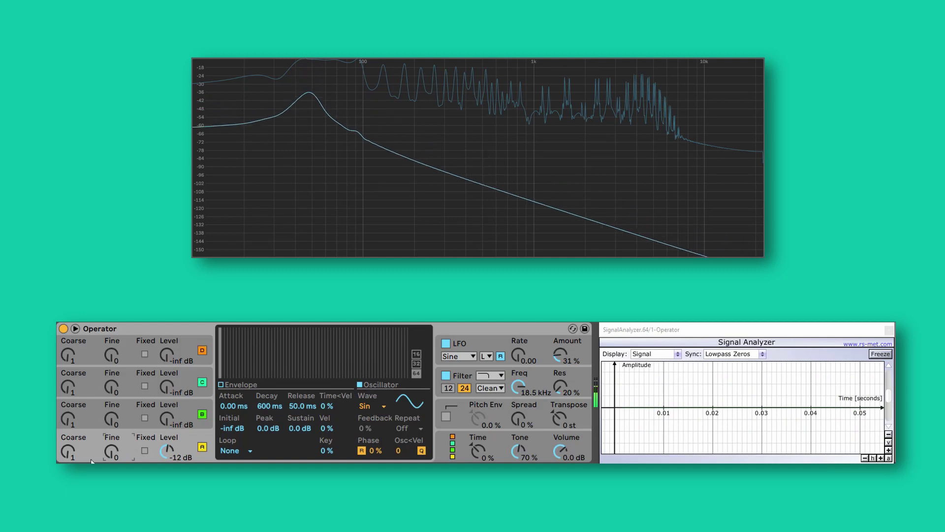
- Set the LFO's amount to 33 % and its rate to 127.00
click(480, 341)
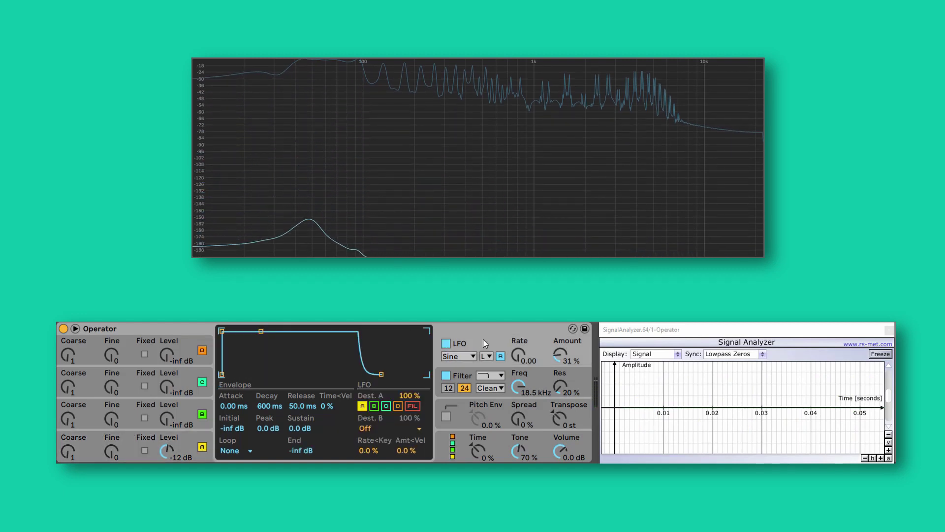
drag(560, 355, 518, 347)
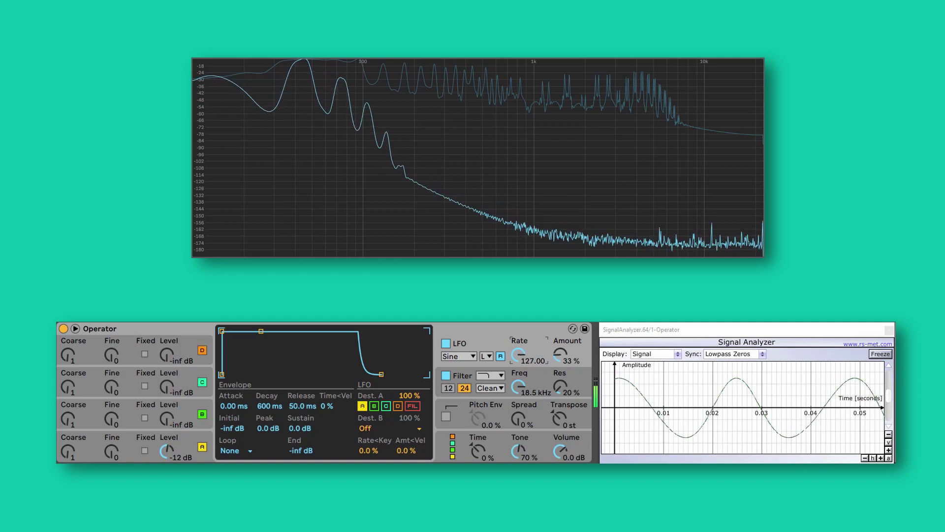
- Switch the LFO to the High range, with its amount at 100 % and its rate at 111.13
click(486, 356)
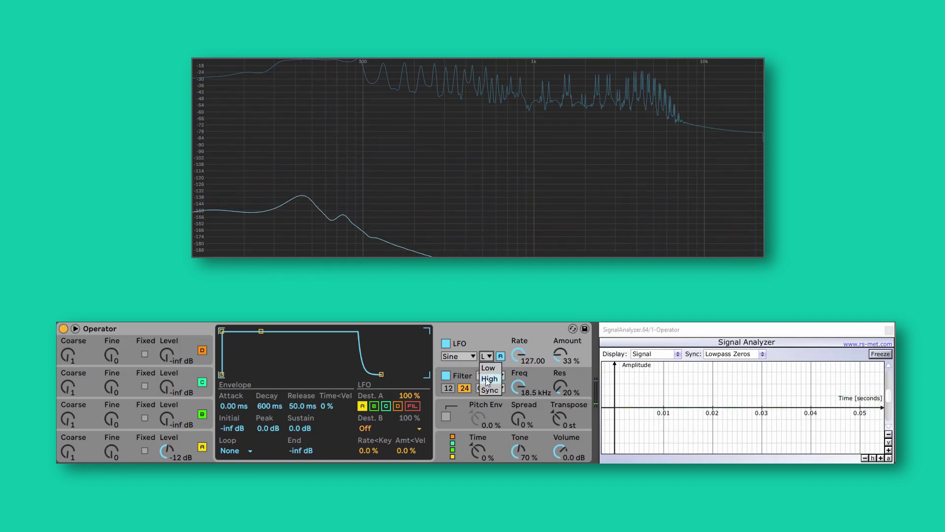
click(489, 378)
drag(519, 354, 560, 320)
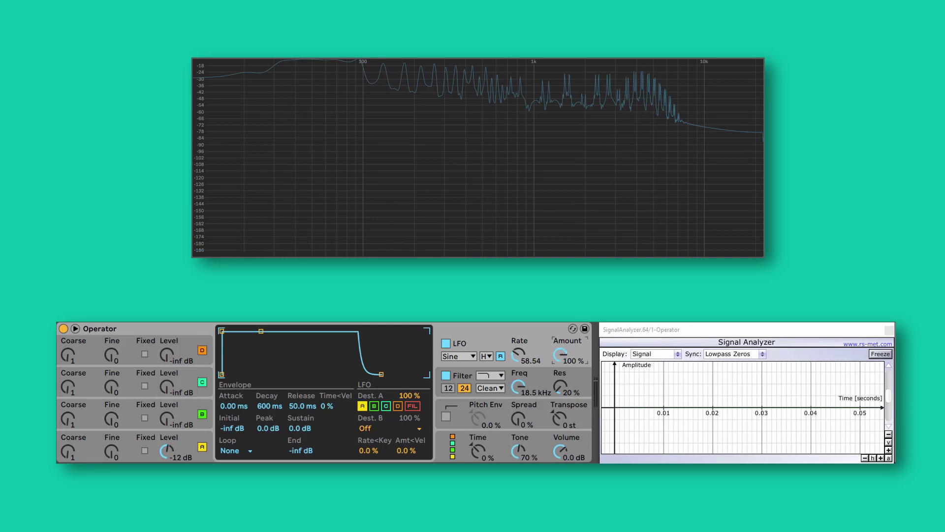
mouse_move(525, 357)
mouse_down()
mouse_move(525, 380)
mouse_move(525, 357)
mouse_up()
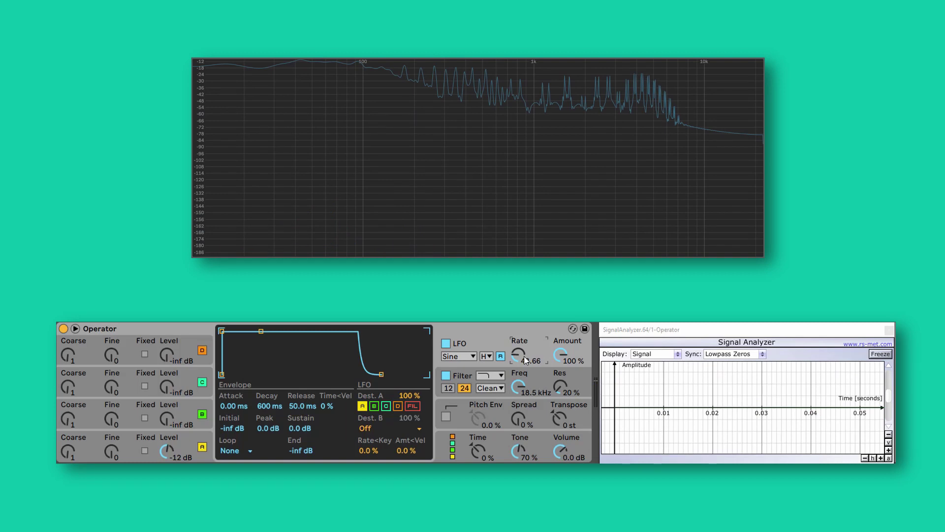
drag(526, 360, 526, 338)
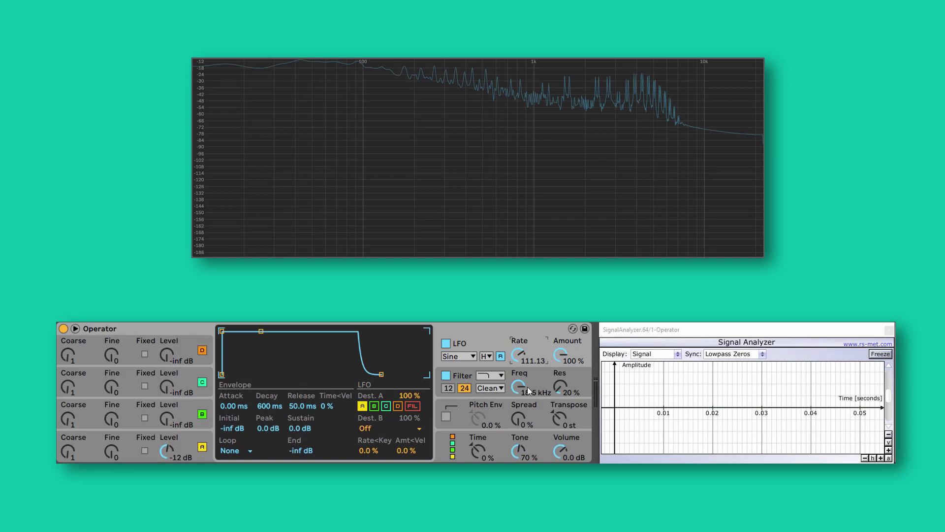
- Turn off the LFO and set oscillator B to level 0.0 dB and Coarse 2
click(445, 343)
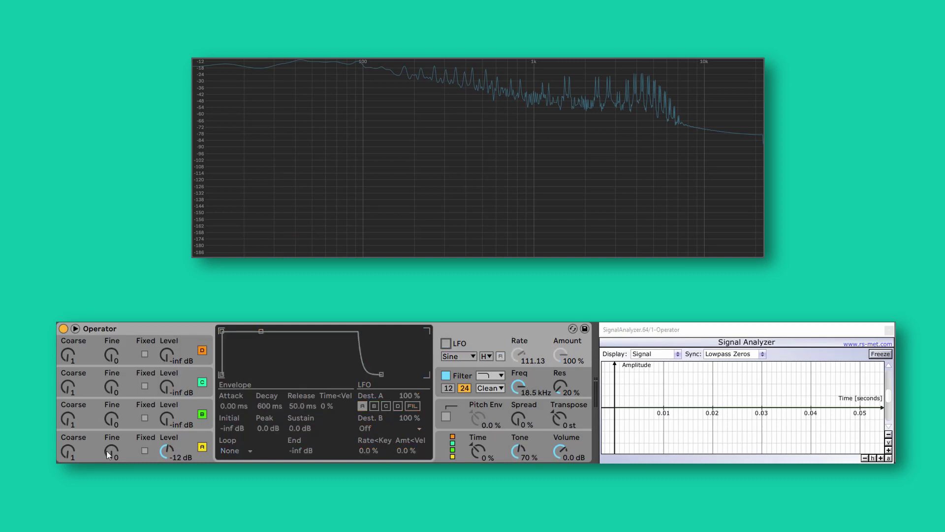
drag(168, 419, 168, 370)
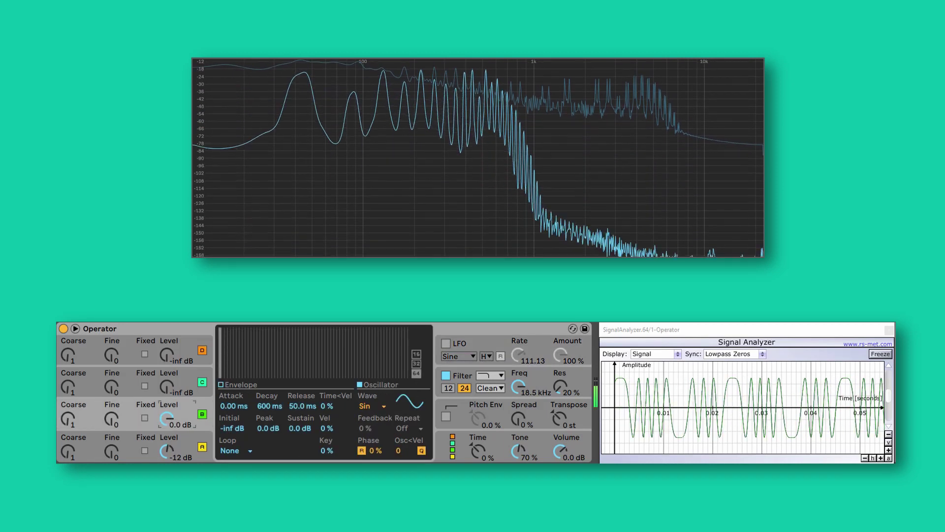
mouse_move(68, 418)
mouse_down()
mouse_move(68, 403)
mouse_move(68, 416)
mouse_up()
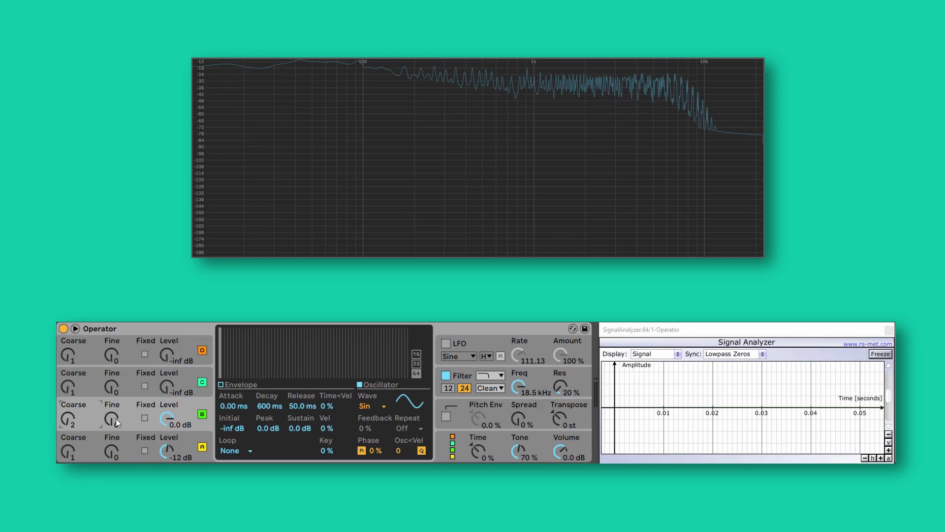
drag(174, 412, 173, 411)
click(469, 329)
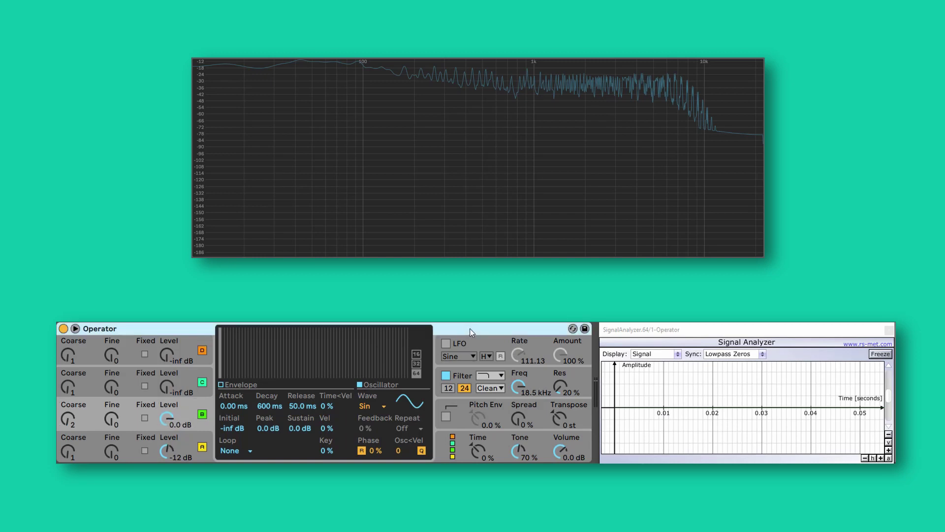